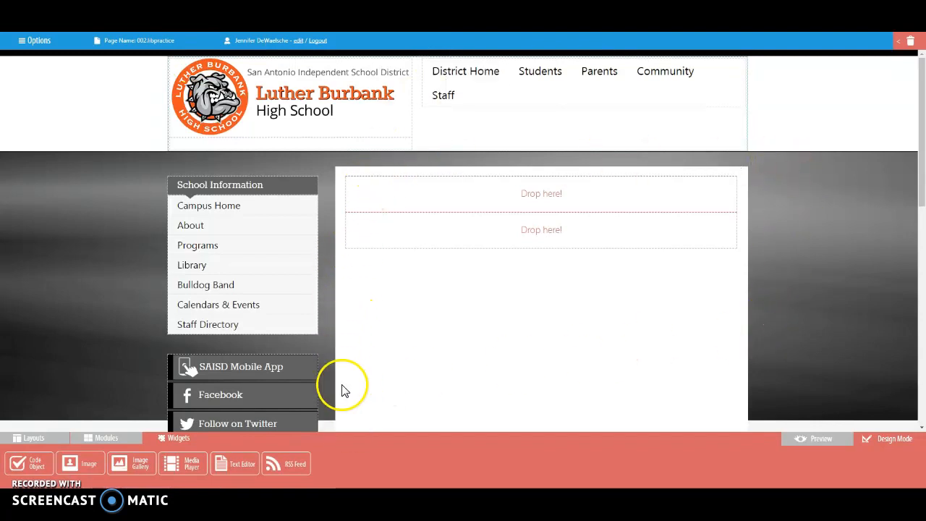
Add a 1-Col layout to the upper drop area of the page and place a Text Editor widget inside it.
{"action": "left_click", "coordinate": [29, 438]}
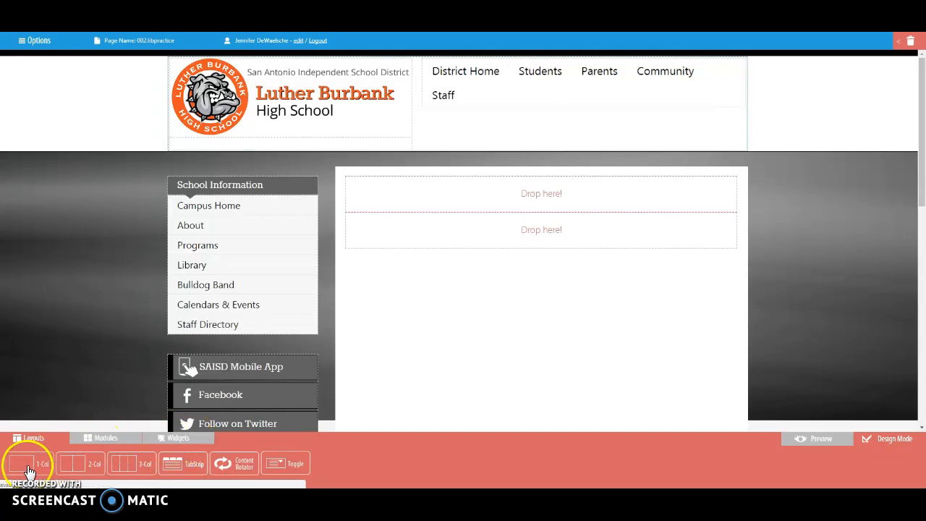
{"action": "left_click_drag", "start_coordinate": [26, 465], "coordinate": [471, 205]}
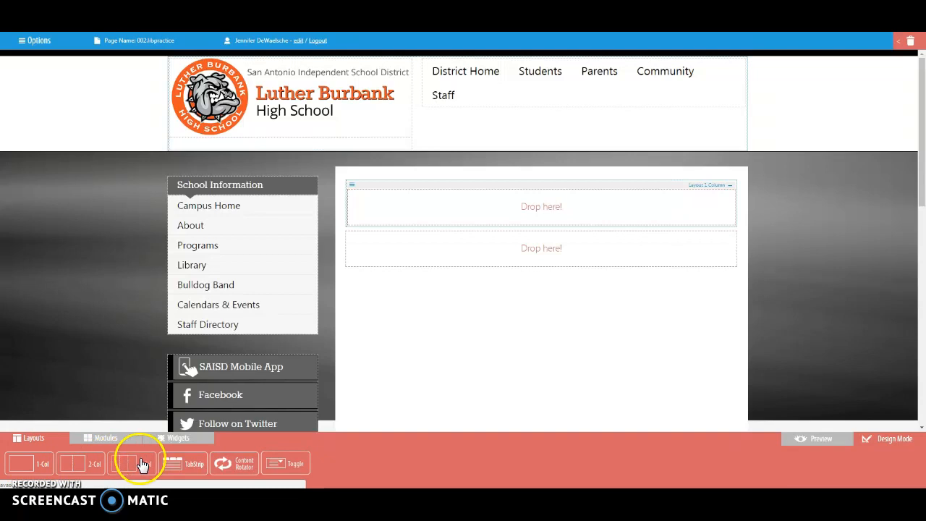
{"action": "left_click", "coordinate": [185, 441]}
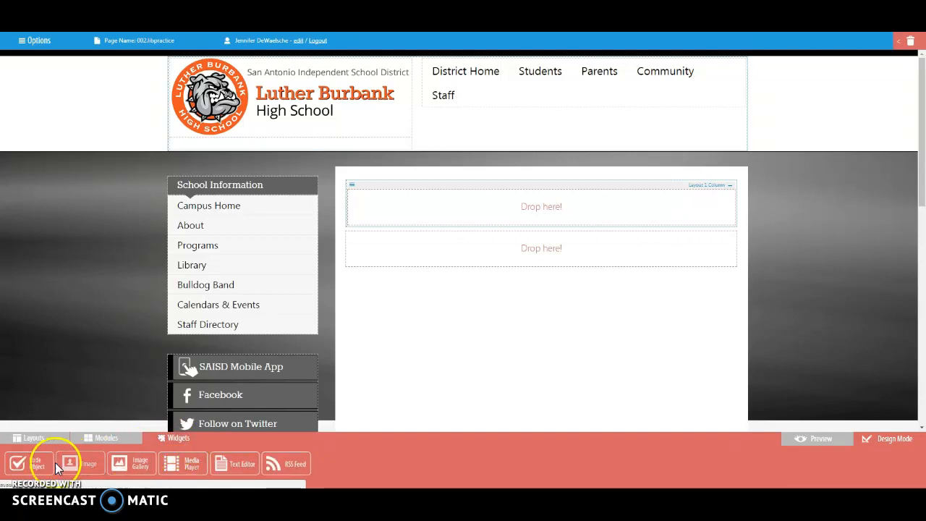
{"action": "left_click_drag", "start_coordinate": [235, 447], "coordinate": [385, 206]}
Write "Welcome to the Burbank Library" in the text editor and format it as Heading 2.
{"action": "left_click", "coordinate": [427, 210]}
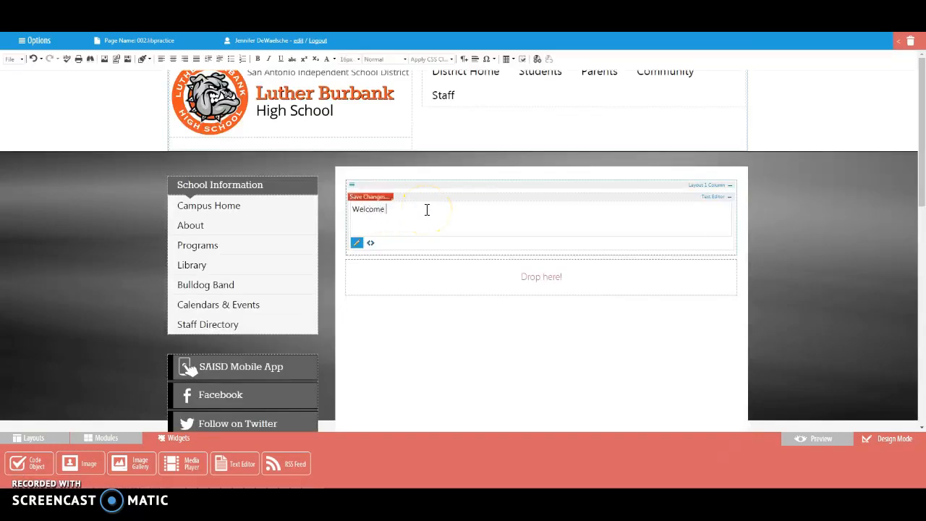
{"action": "key", "text": "BackSpace"}
{"action": "key", "text": "BackSpace"}
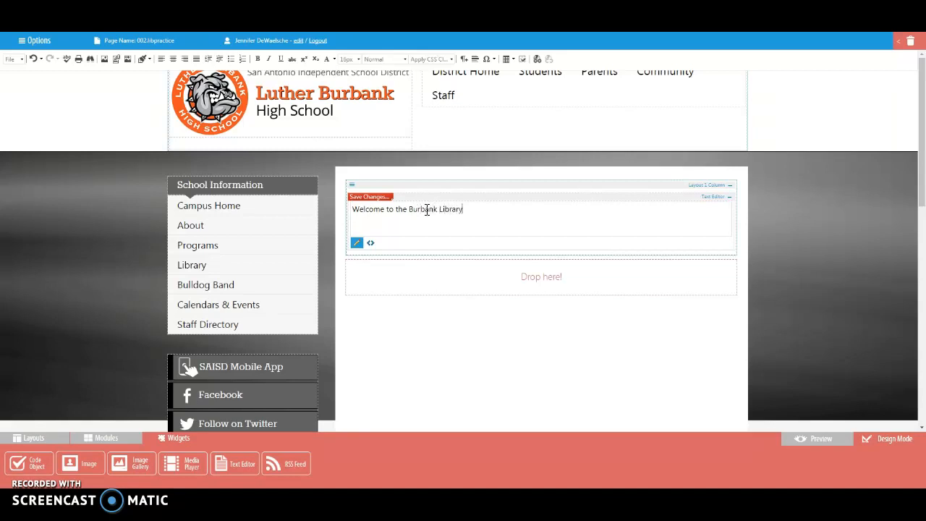
{"action": "left_click_drag", "start_coordinate": [469, 209], "coordinate": [343, 209]}
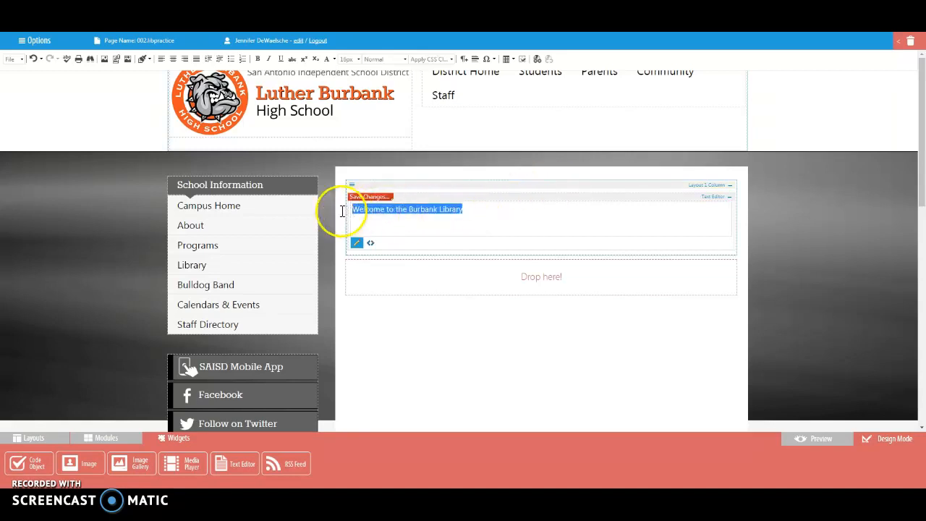
{"action": "left_click", "coordinate": [398, 58]}
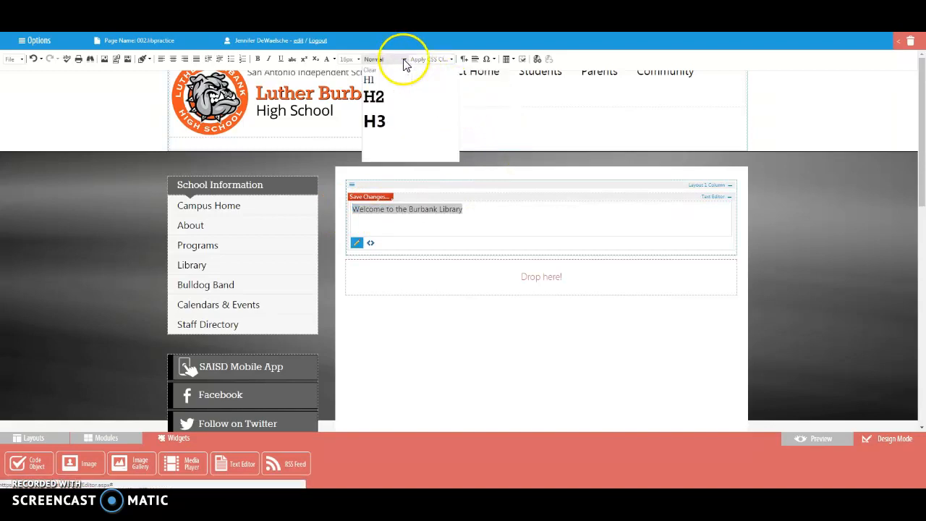
{"action": "left_click", "coordinate": [399, 96]}
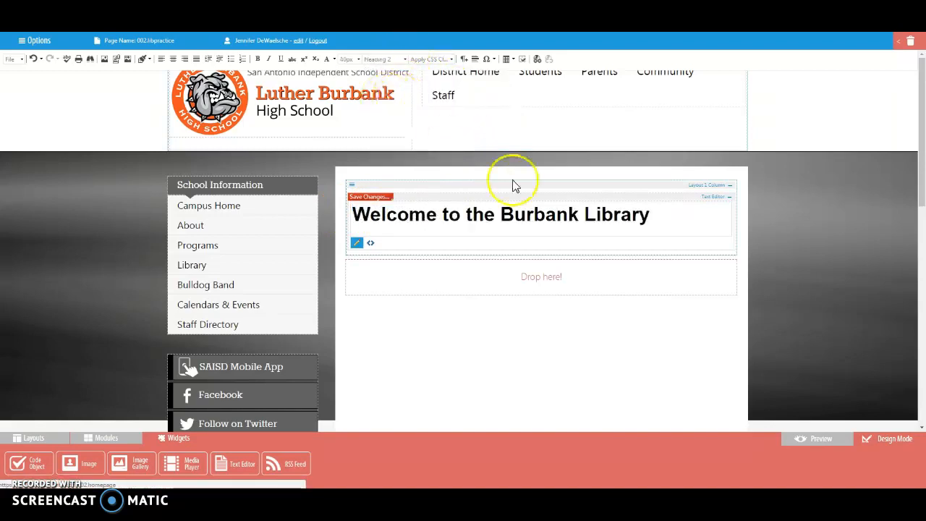
Center the welcome heading and set its font size to 48px.
{"action": "left_click_drag", "start_coordinate": [650, 216], "coordinate": [290, 227]}
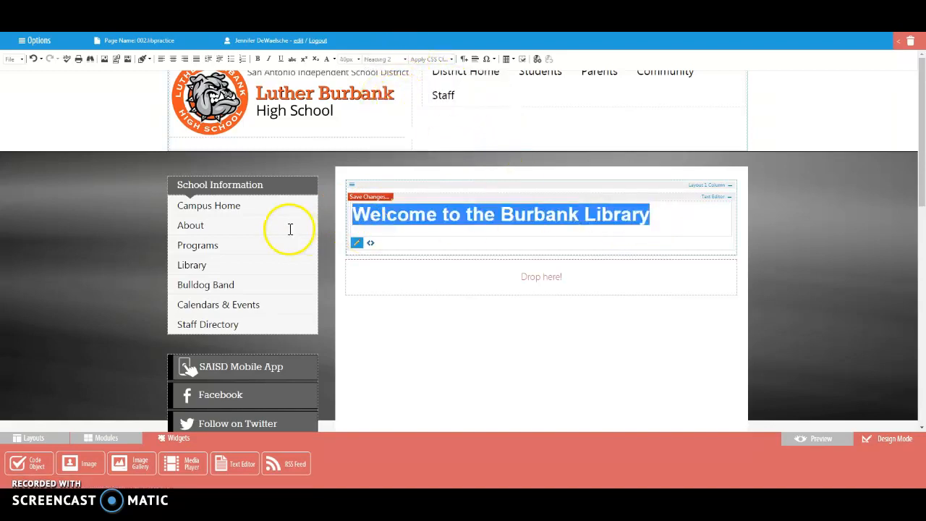
{"action": "left_click", "coordinate": [173, 58]}
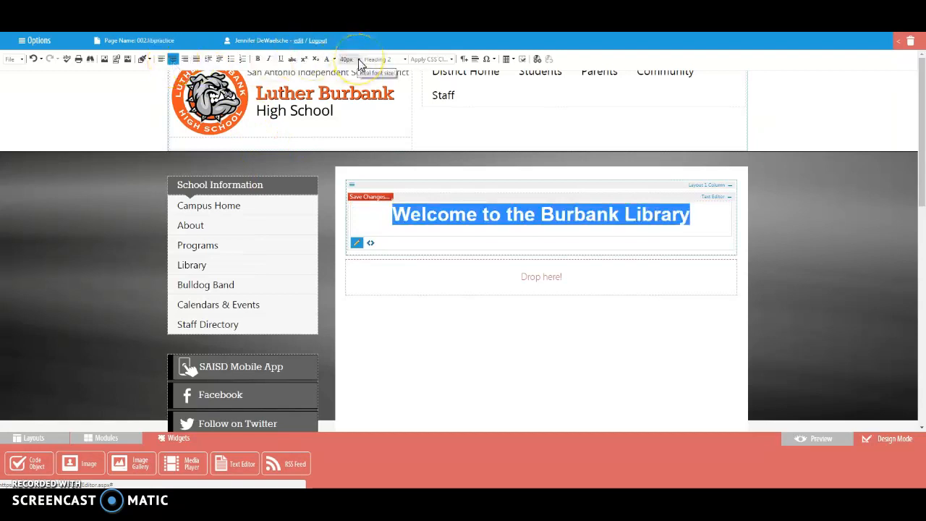
{"action": "left_click", "coordinate": [359, 61]}
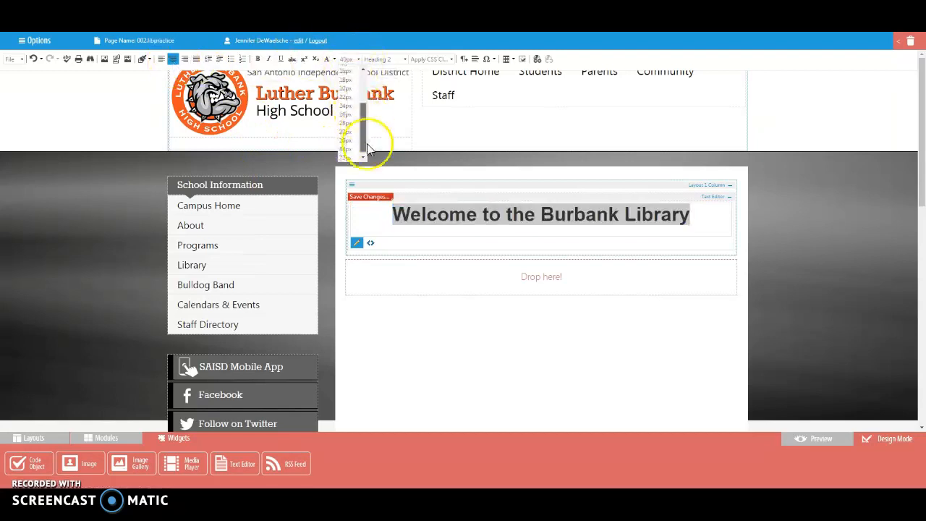
{"action": "scroll", "coordinate": [367, 144], "scroll_direction": "down", "scroll_amount": 2}
{"action": "left_click", "coordinate": [345, 144]}
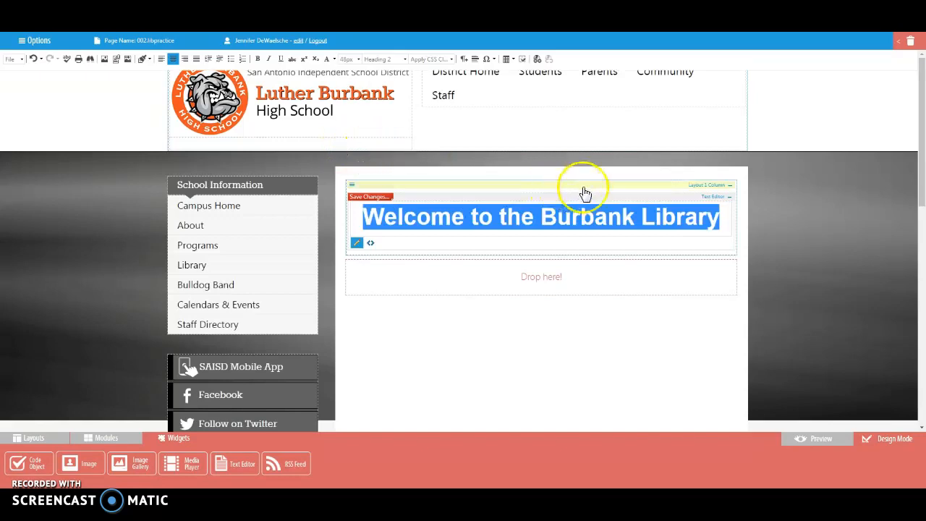
Add the line "More information" below the welcome heading and set its font size to 22px.
{"action": "left_click", "coordinate": [723, 219]}
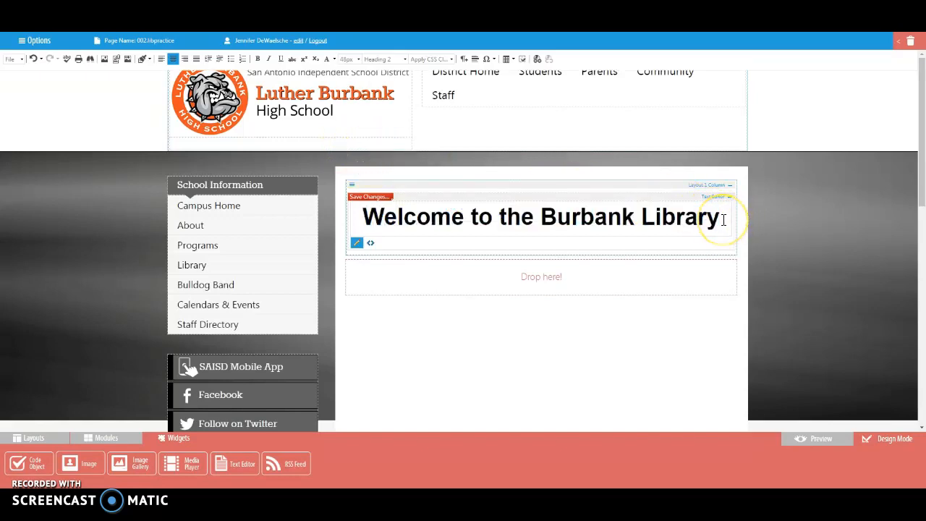
{"action": "key", "text": "Return"}
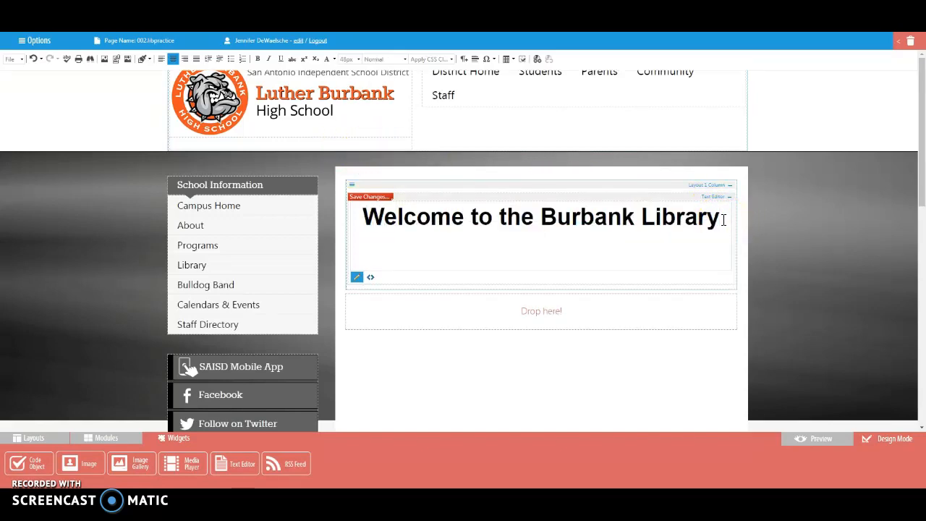
{"action": "type", "text": "More information"}
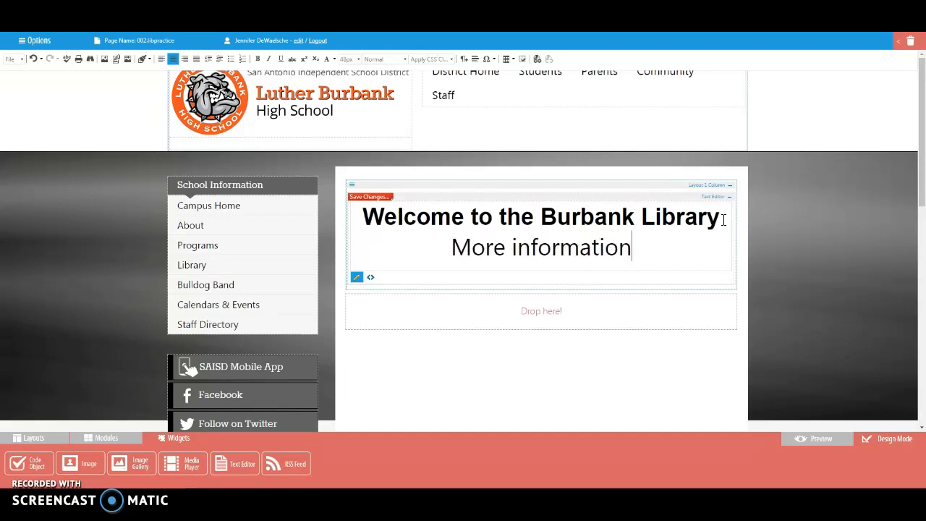
{"action": "left_click_drag", "start_coordinate": [688, 241], "coordinate": [447, 249]}
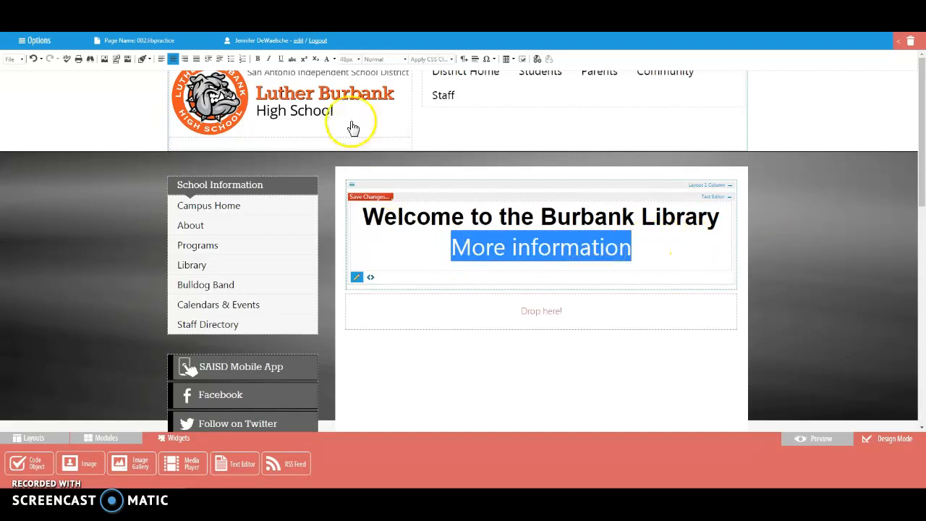
{"action": "left_click", "coordinate": [353, 59]}
{"action": "left_click", "coordinate": [347, 112]}
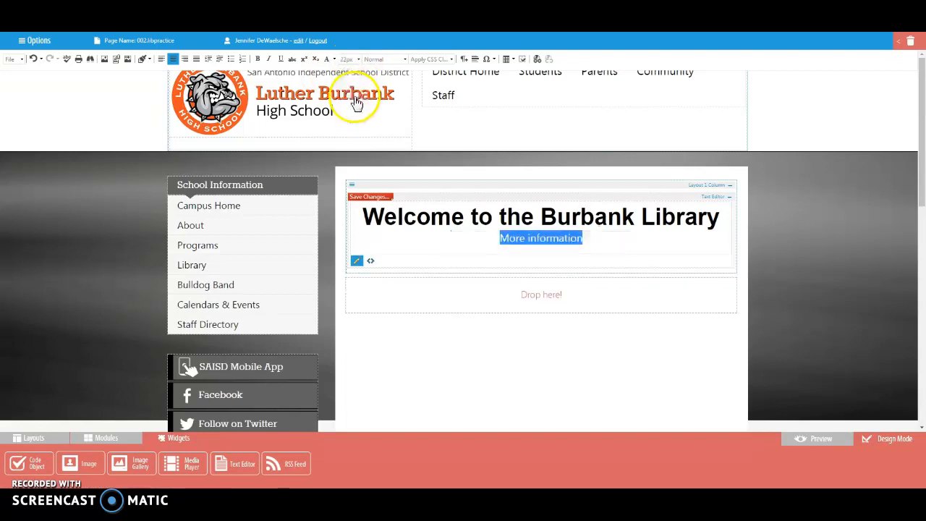
{"action": "left_click", "coordinate": [596, 238]}
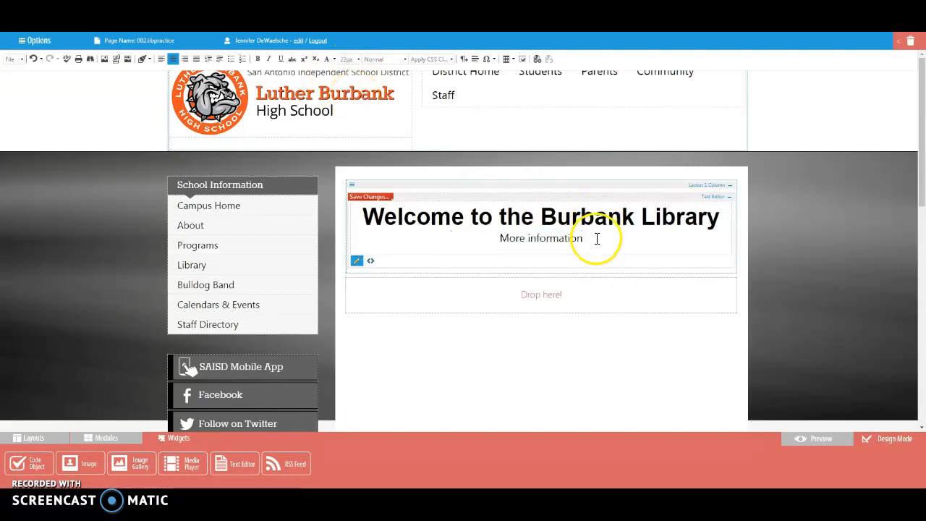
Replace the "More information" line with the contact's full name and link it to the contact's e-mail address.
{"action": "left_click_drag", "start_coordinate": [587, 238], "coordinate": [500, 245]}
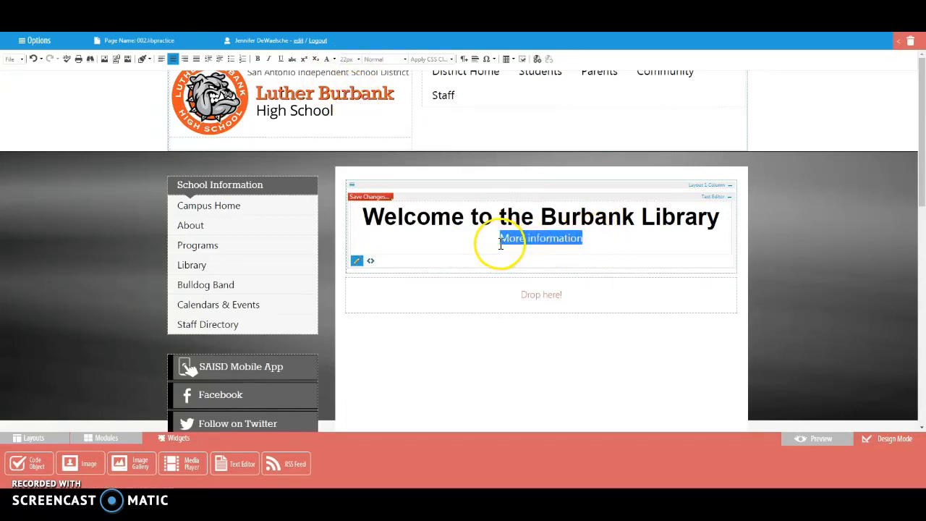
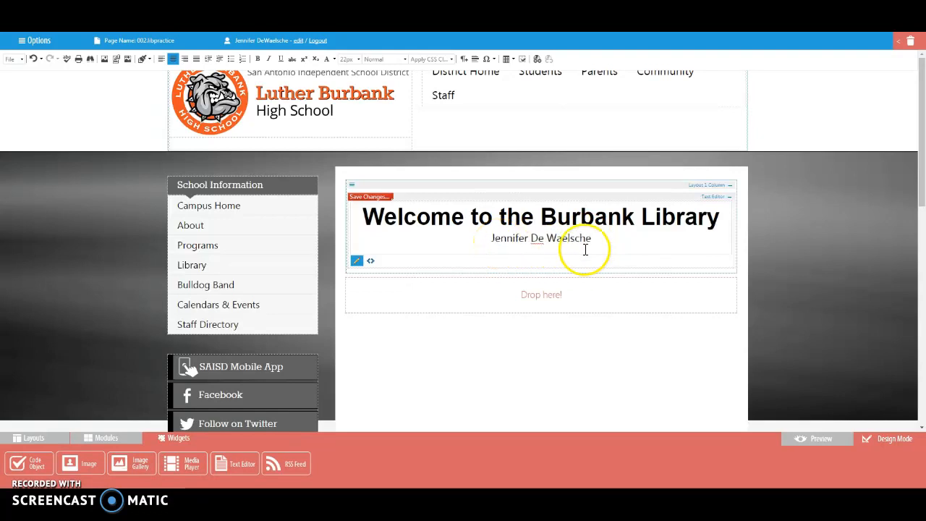
{"action": "left_click_drag", "start_coordinate": [598, 238], "coordinate": [492, 243]}
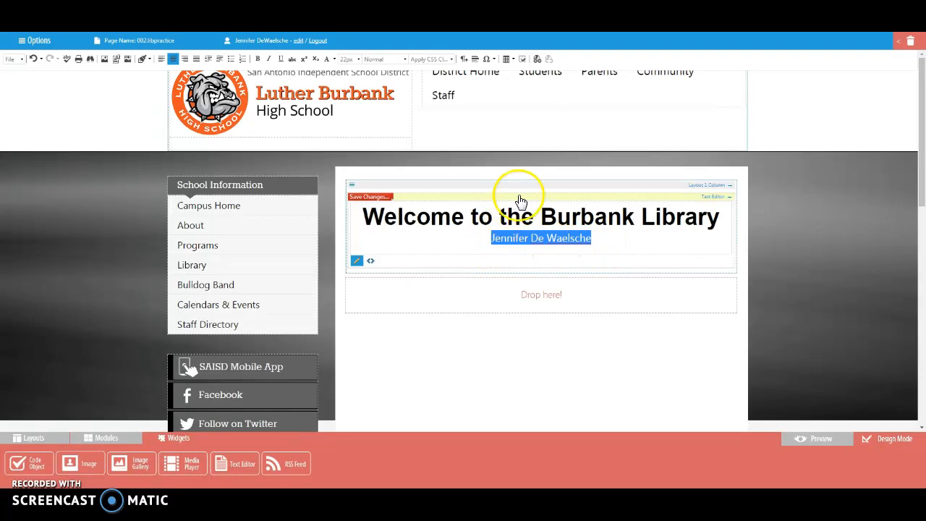
{"action": "left_click", "coordinate": [536, 58]}
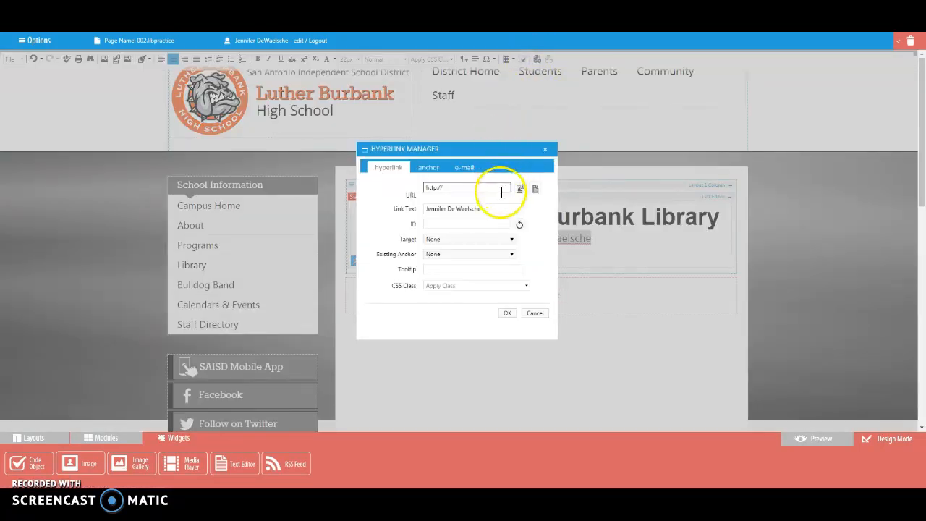
{"action": "left_click", "coordinate": [461, 172]}
{"action": "left_click", "coordinate": [457, 188]}
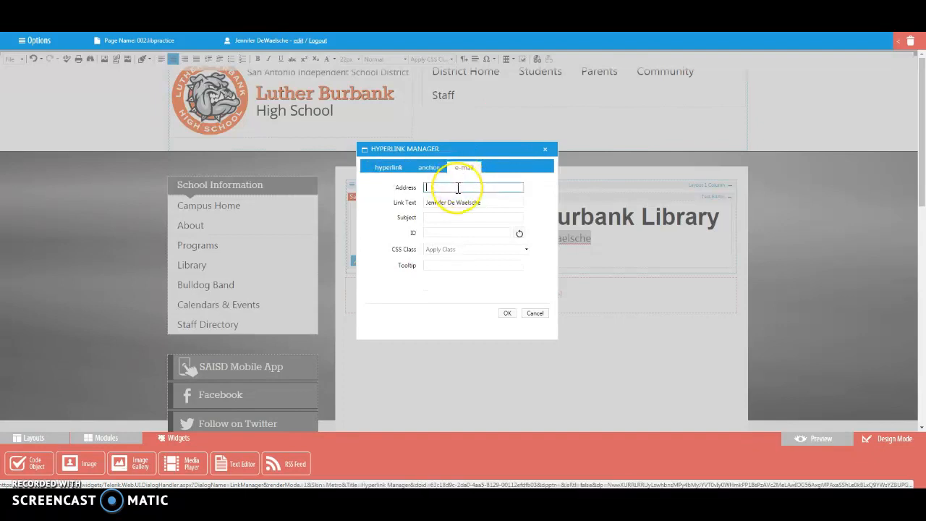
{"action": "left_click", "coordinate": [458, 187]}
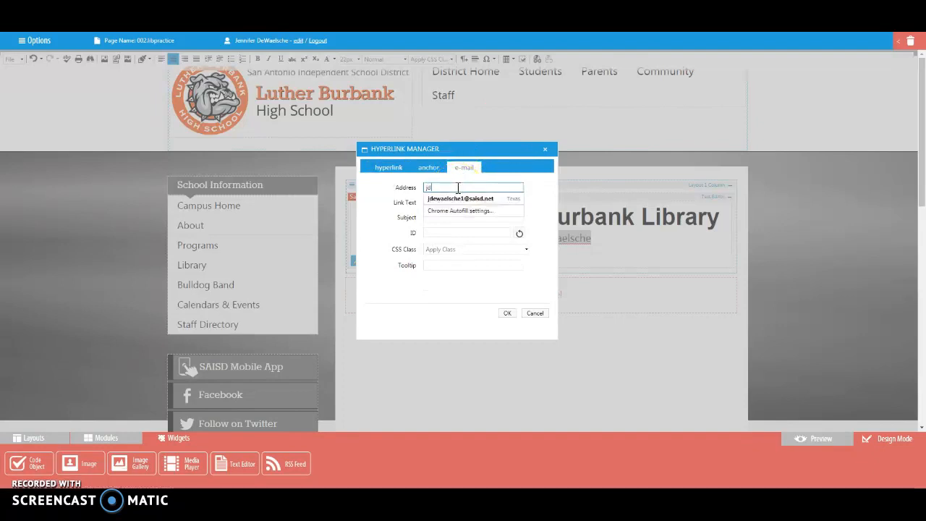
{"action": "type", "text": "jde"}
{"action": "left_click", "coordinate": [460, 198]}
{"action": "left_click", "coordinate": [513, 313]}
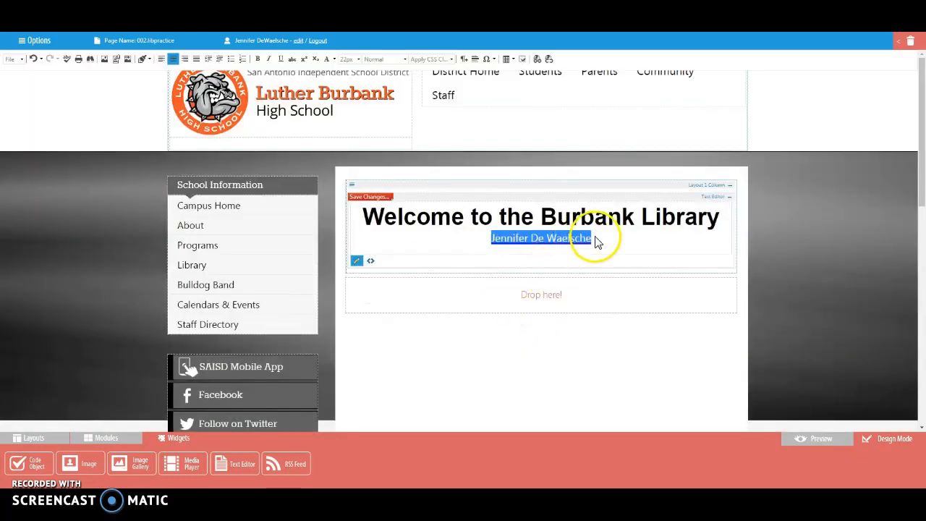
{"action": "left_click", "coordinate": [594, 241]}
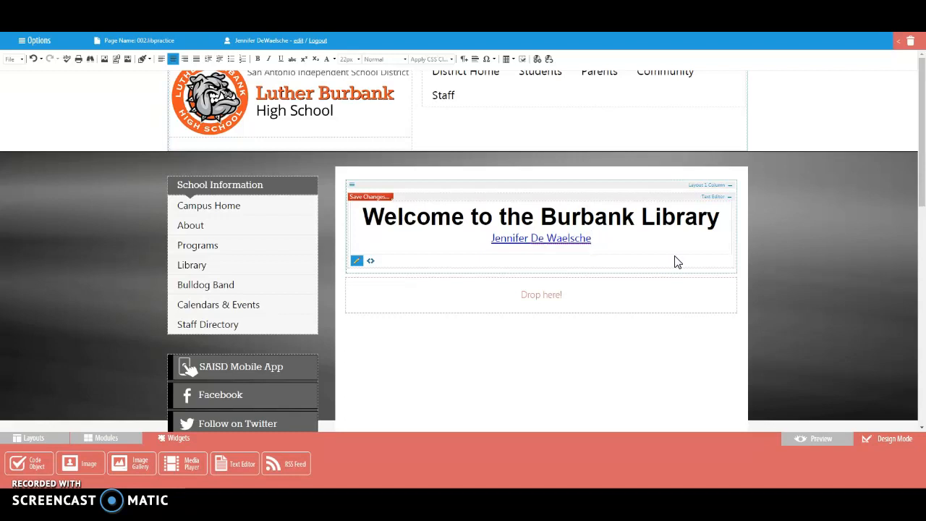
Add a TabStrip layout below the text editor and create a tab named "Library Catalog" in it.
{"action": "left_click", "coordinate": [32, 438]}
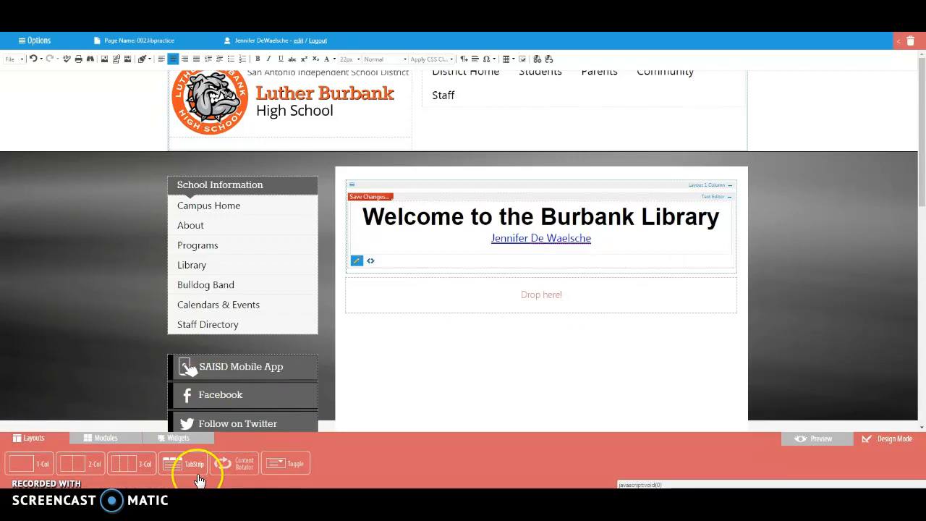
{"action": "left_click_drag", "start_coordinate": [180, 469], "coordinate": [370, 304]}
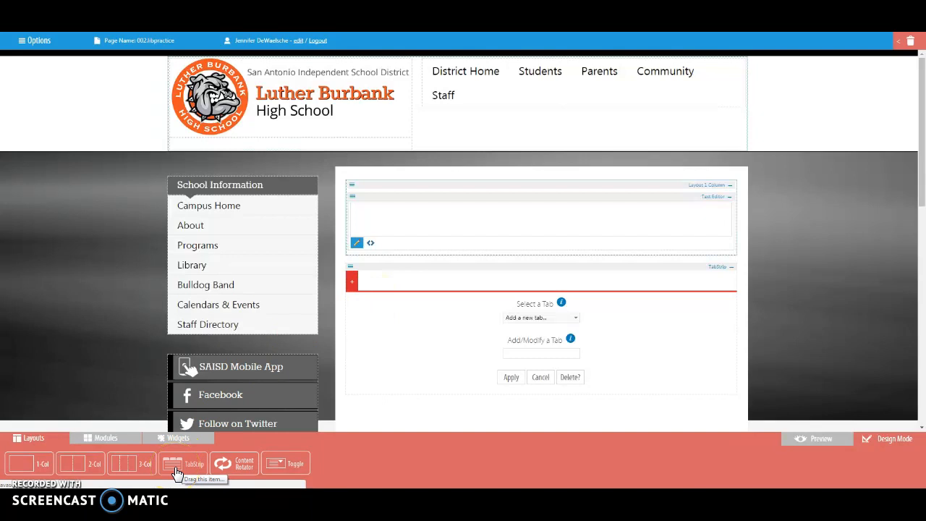
{"action": "left_click", "coordinate": [531, 352]}
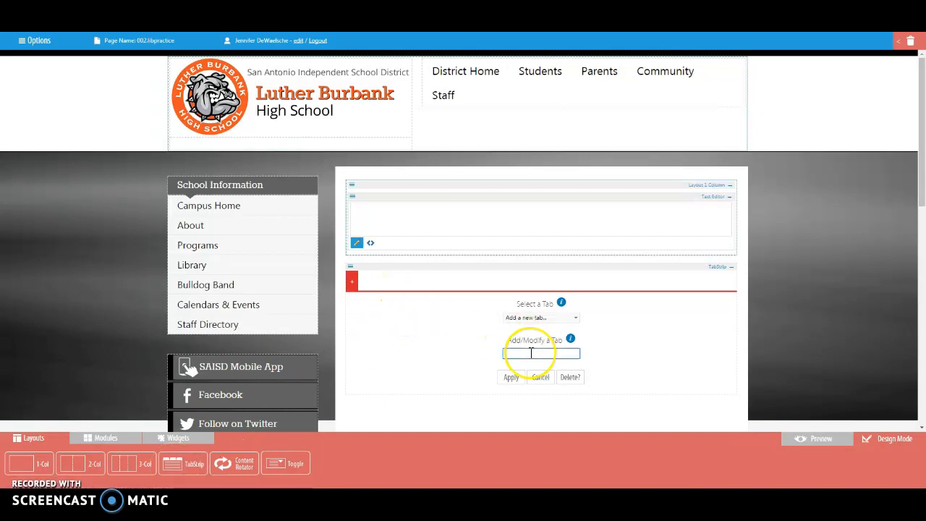
{"action": "type", "text": "Library Catalog"}
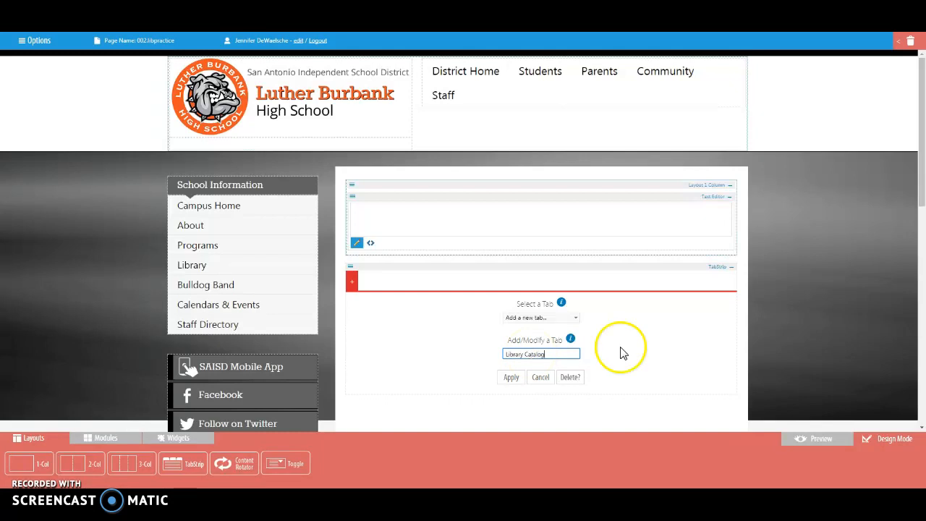
{"action": "left_click", "coordinate": [511, 378]}
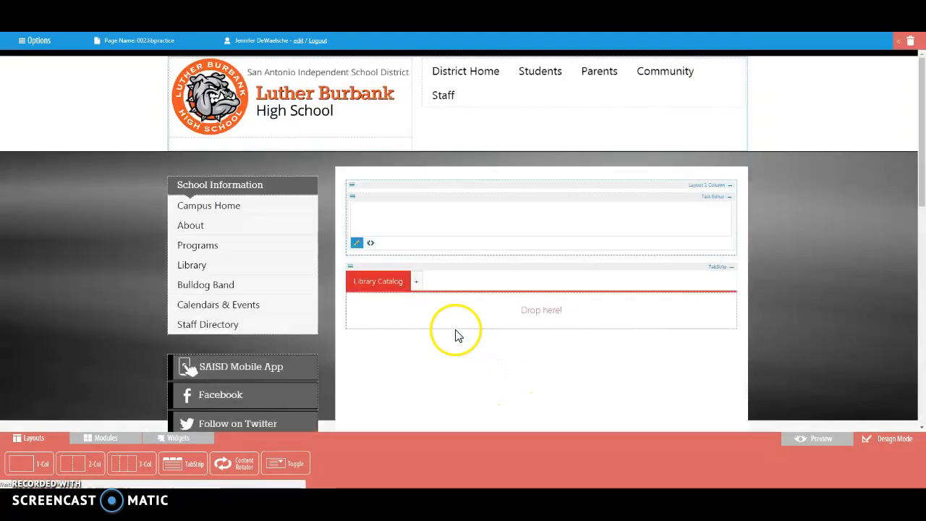
Add a second tab named "Online Resources" to the TabStrip and switch back to the Library Catalog tab.
{"action": "left_click", "coordinate": [417, 281]}
{"action": "left_click", "coordinate": [530, 353]}
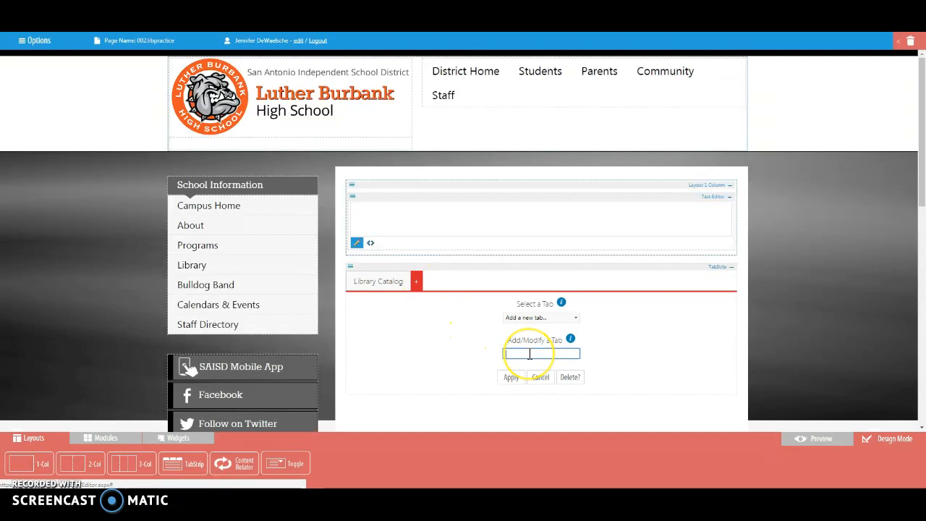
{"action": "type", "text": "Online Resources"}
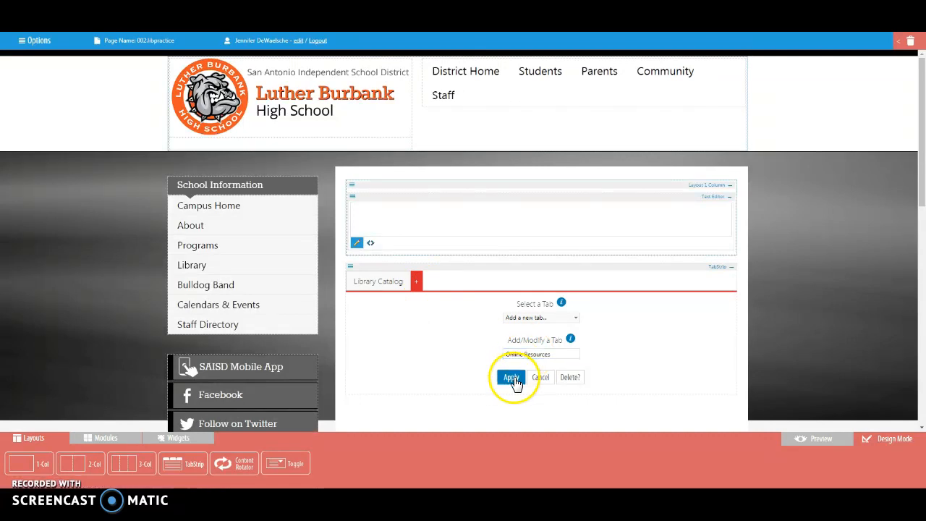
{"action": "left_click", "coordinate": [511, 377]}
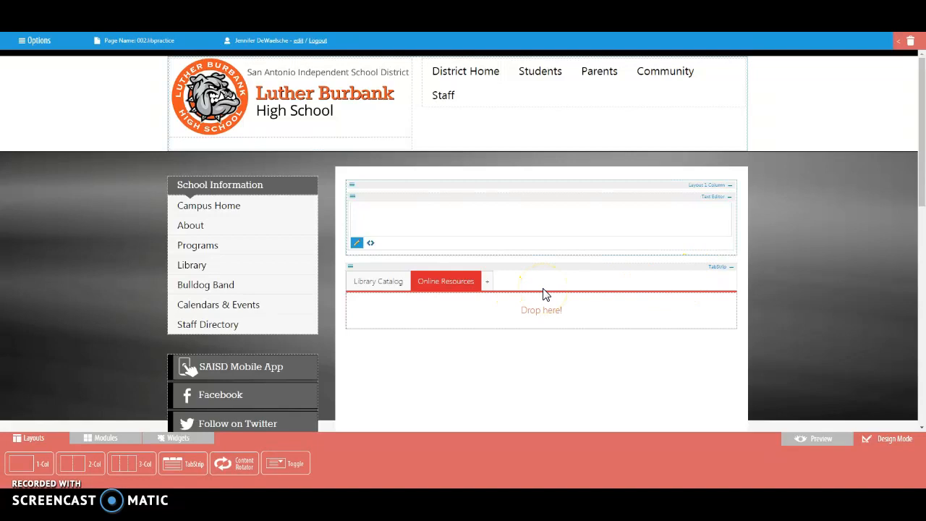
{"action": "left_click", "coordinate": [379, 286]}
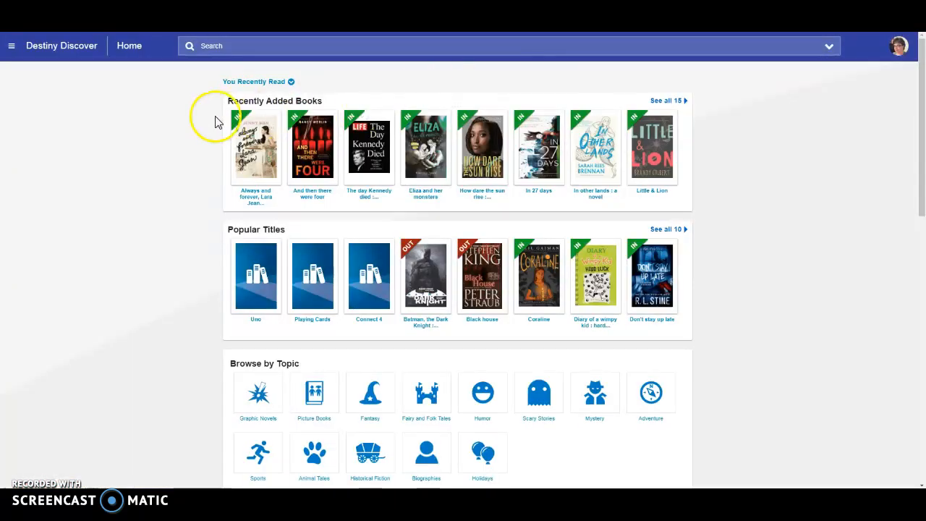
Switch to Destiny Discover and copy the embed code of the Large Search - Transparent widget for all material types.
{"action": "left_click", "coordinate": [13, 46]}
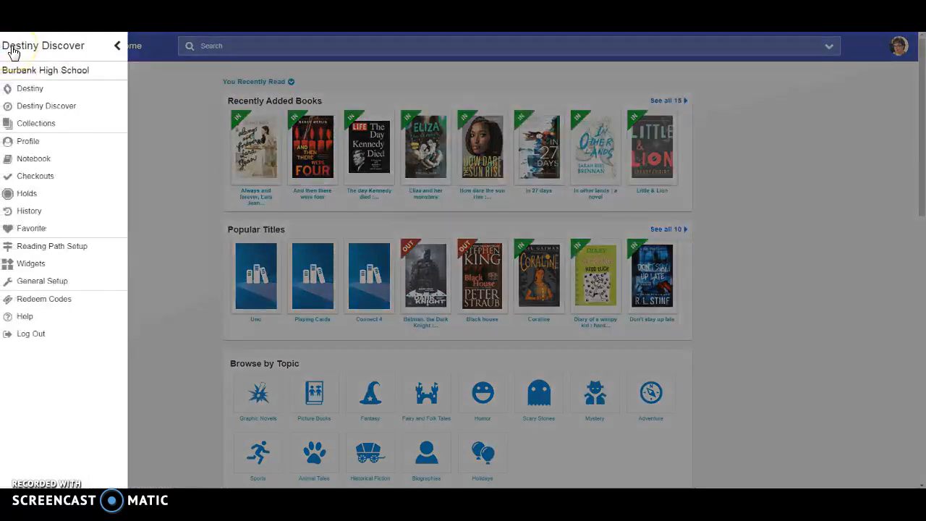
{"action": "left_click", "coordinate": [30, 262]}
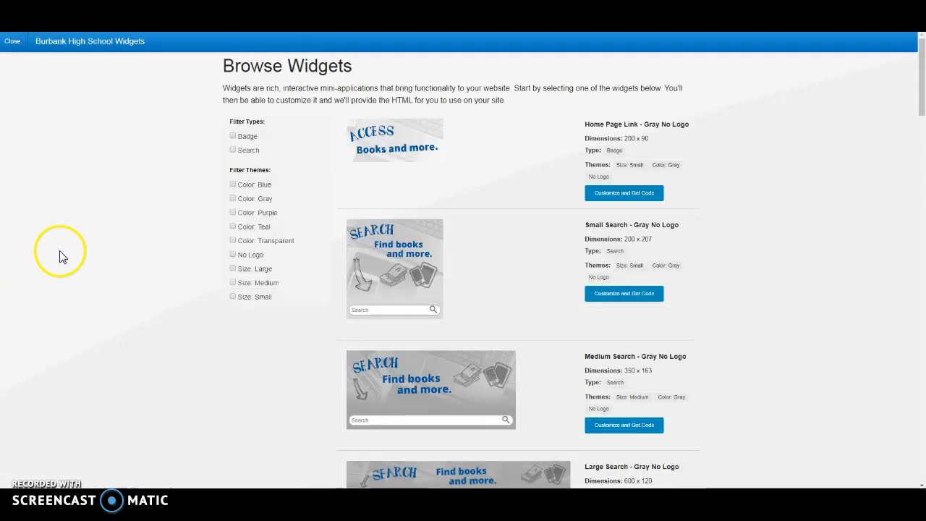
{"action": "left_click_drag", "start_coordinate": [920, 99], "coordinate": [920, 213]}
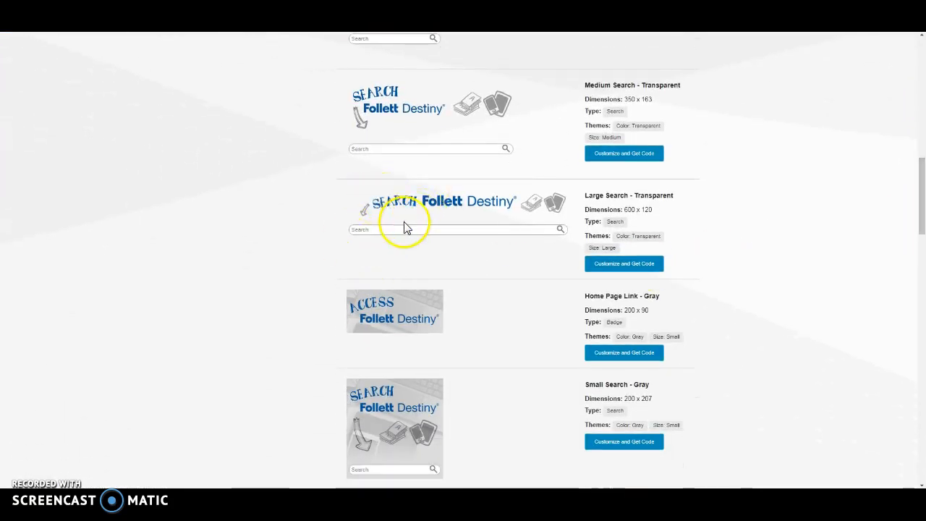
{"action": "left_click", "coordinate": [624, 265]}
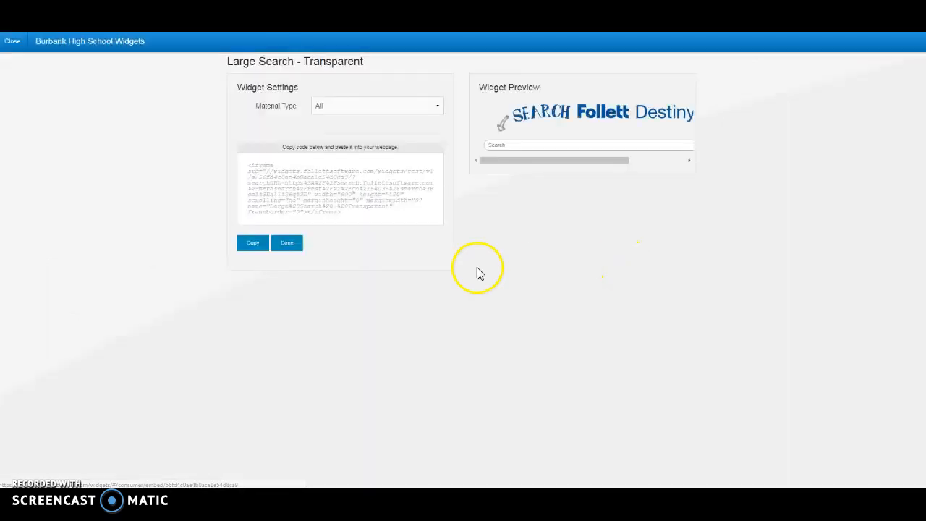
{"action": "left_click_drag", "start_coordinate": [352, 217], "coordinate": [244, 169]}
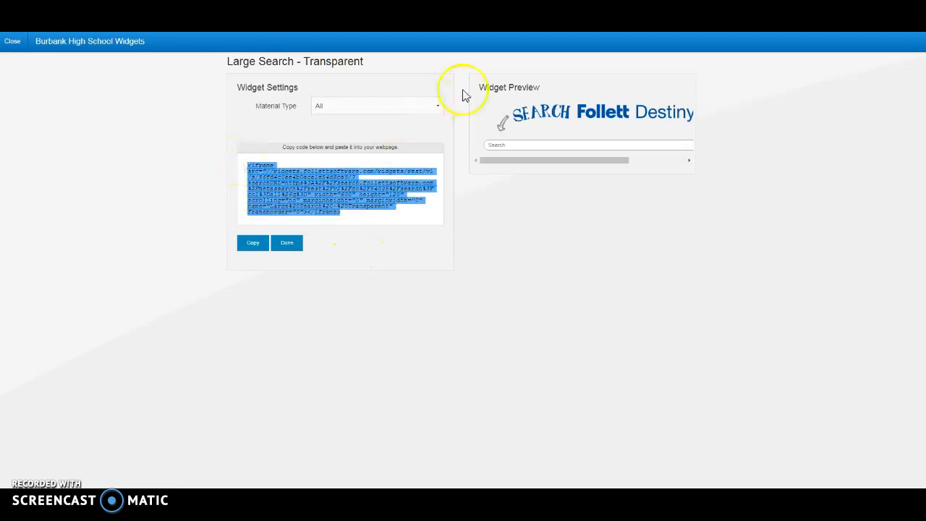
{"action": "left_click", "coordinate": [286, 242]}
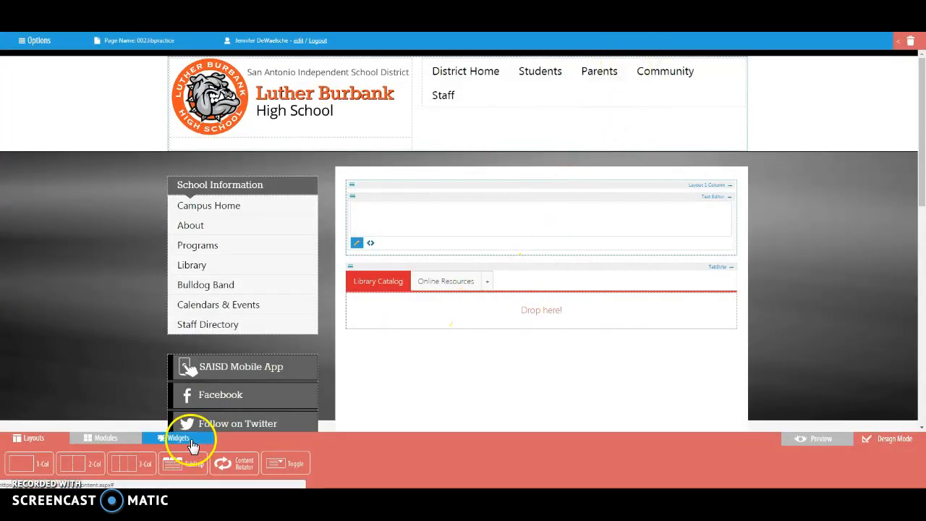
Embed the copied search widget code in a new Code Object on the Library Catalog tab and switch to the Online Resources tab.
{"action": "left_click", "coordinate": [170, 439]}
{"action": "left_click_drag", "start_coordinate": [34, 465], "coordinate": [475, 314]}
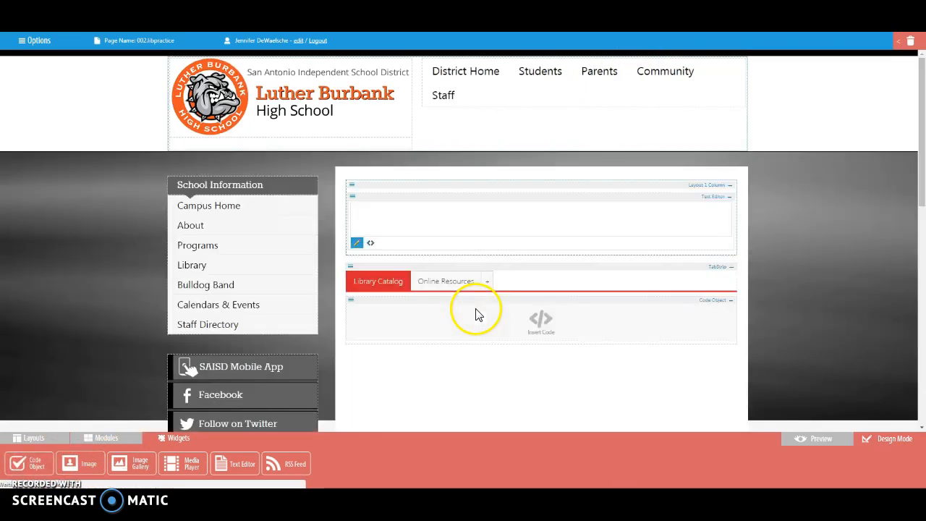
{"action": "left_click", "coordinate": [540, 323]}
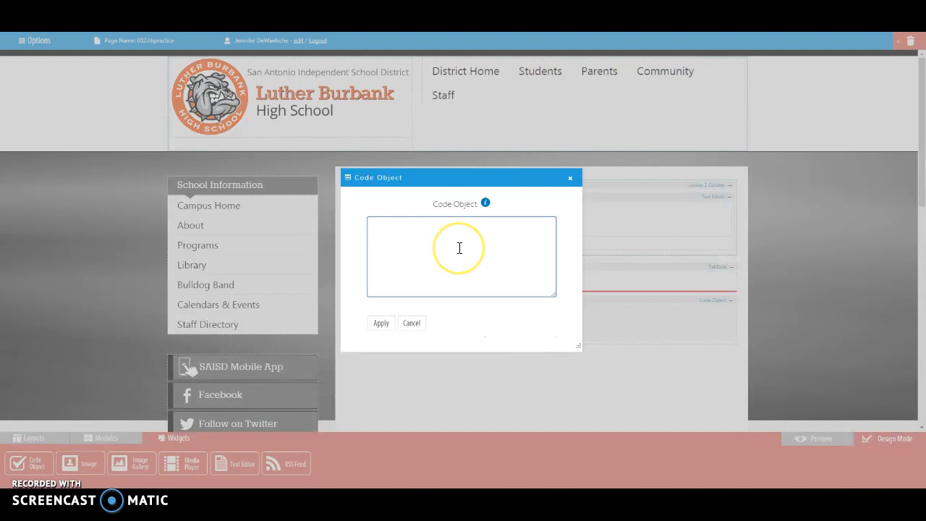
{"action": "type", "text": "<iframe src=\"//widgets.follettsoftware.com/widgets/rest/v1/s/56fd4c0ae4b0aca1e54d8ca9/?searchURL=https%3A%2F%2Fsearch.follettsoftware.com%2Fmetasearch%2Frest%2Fv2%2Fgo%2F34035%2Fsearch%3Fcol%3Dall%26q%3D\" width=\"600\" height=\"120\" scrolling=\"no\" marginheight=\"0\" marginwidth=\"0\" name=\"Large%20Search%20-%20Transparent\" frameborder=\"0\"></iframe>"}
{"action": "left_click", "coordinate": [381, 323]}
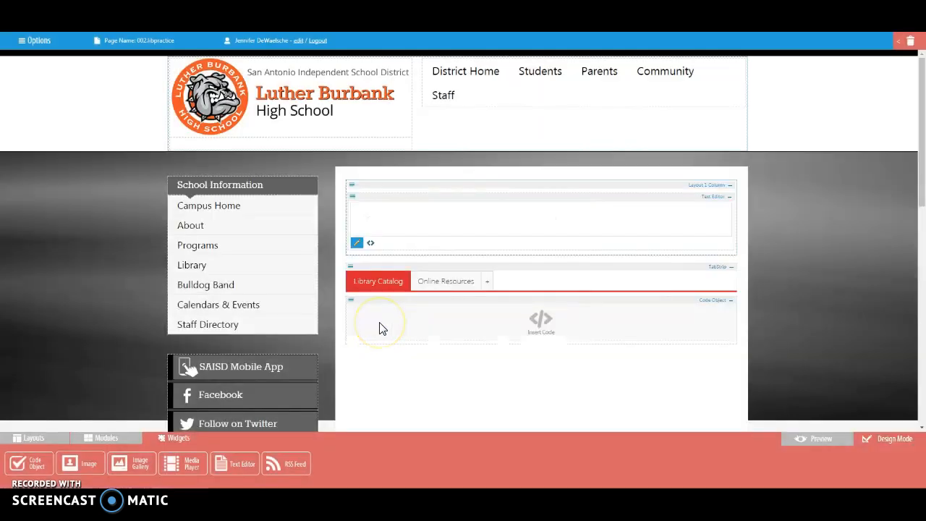
{"action": "left_click", "coordinate": [442, 282]}
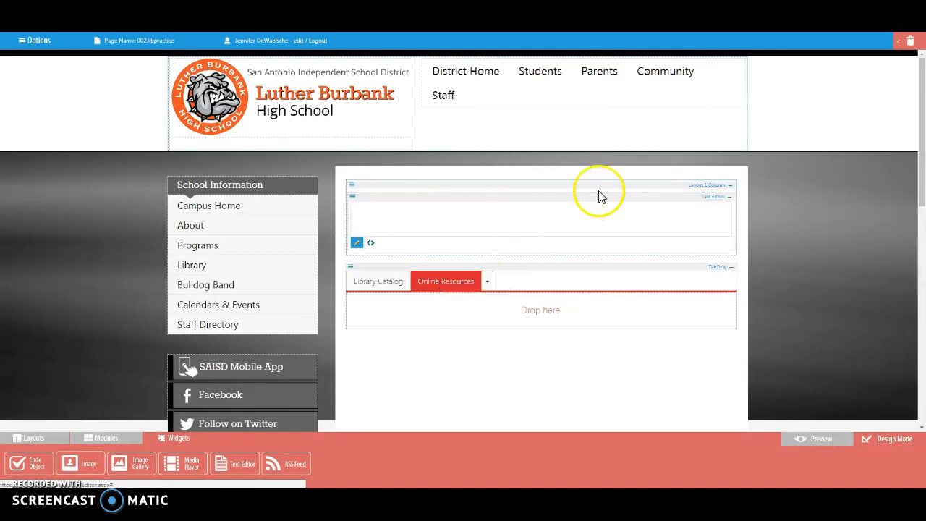
Enter "Welcome to the Burbank Library" in the empty text editor, center it and format it as Heading 3.
{"action": "left_click", "coordinate": [409, 220]}
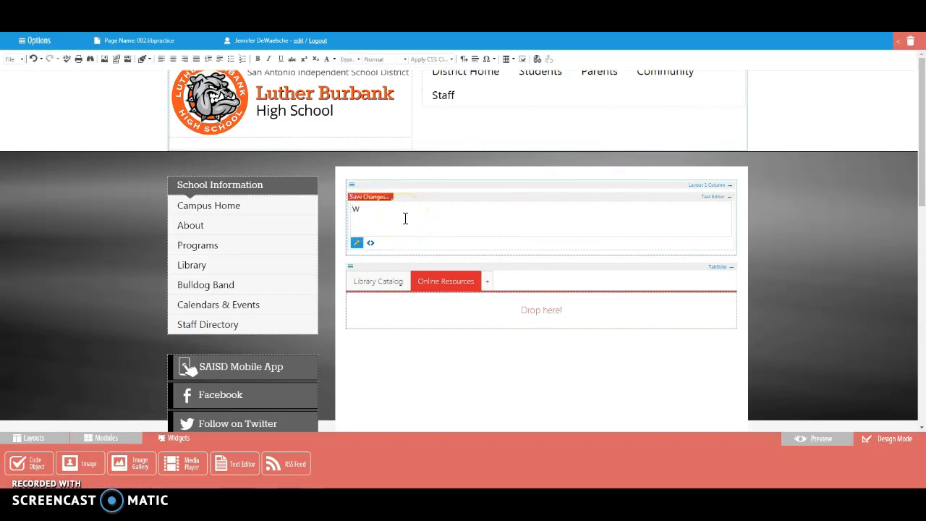
{"action": "type", "text": "Welcome to the Burbank Library"}
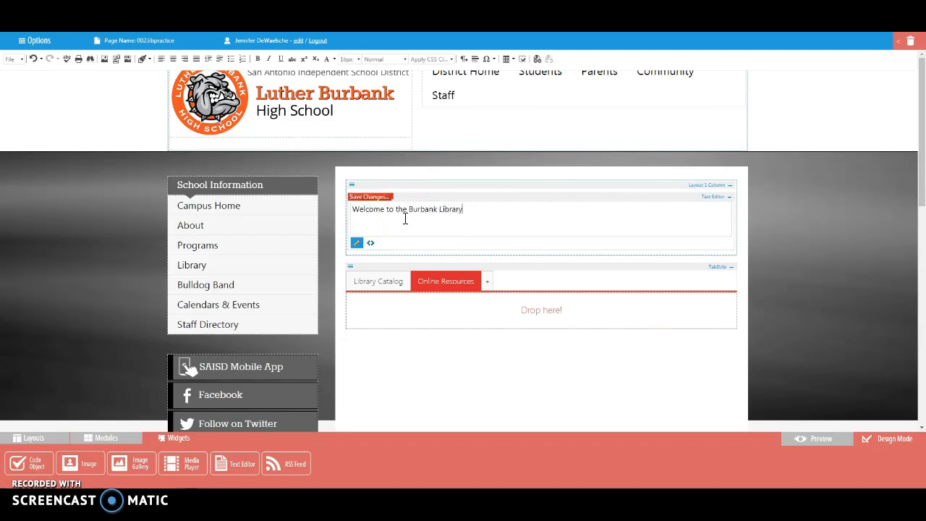
{"action": "left_click_drag", "start_coordinate": [466, 214], "coordinate": [333, 208]}
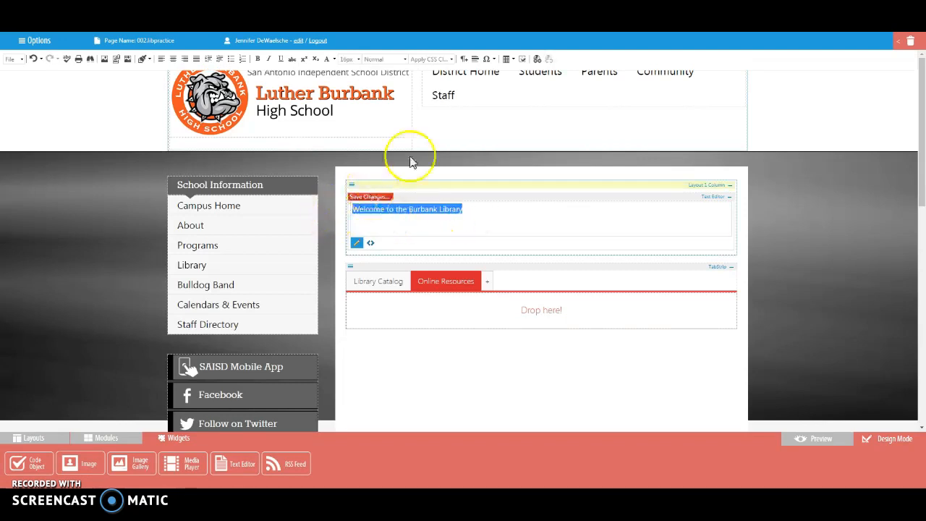
{"action": "left_click", "coordinate": [173, 58]}
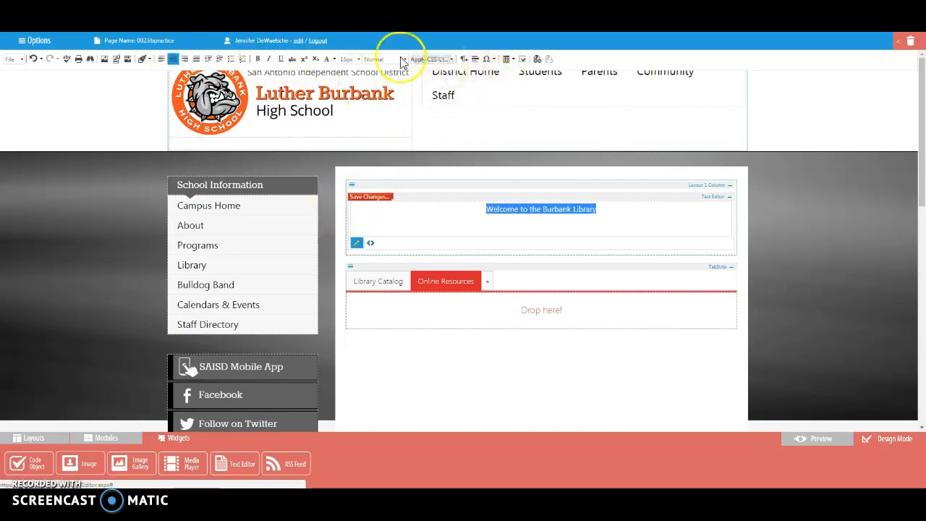
{"action": "left_click", "coordinate": [385, 58]}
{"action": "left_click", "coordinate": [389, 123]}
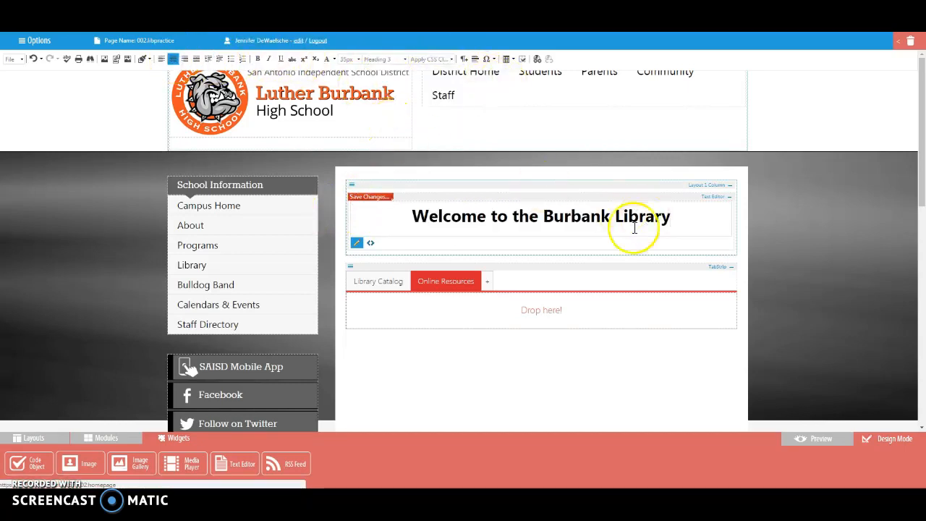
Add the contact's full name below the heading, link it to the contact's e-mail address and save the text editor changes.
{"action": "key", "text": "Return"}
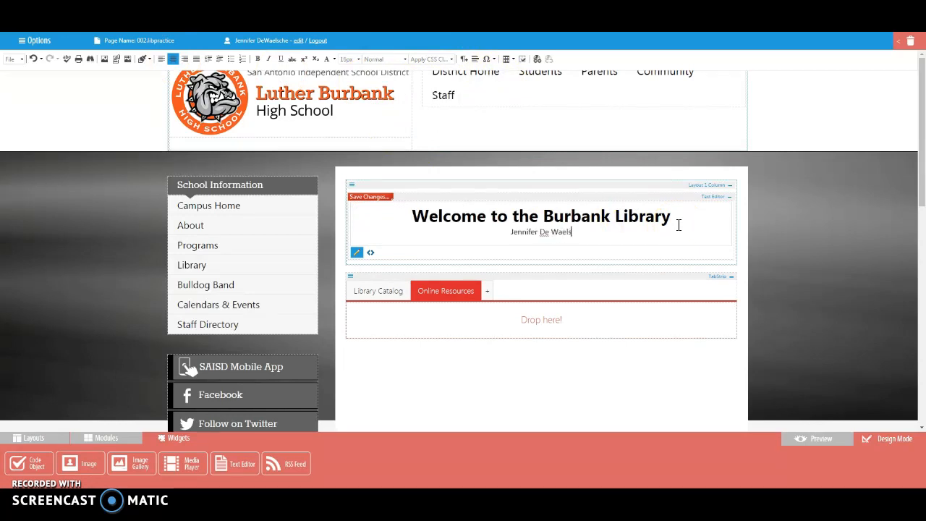
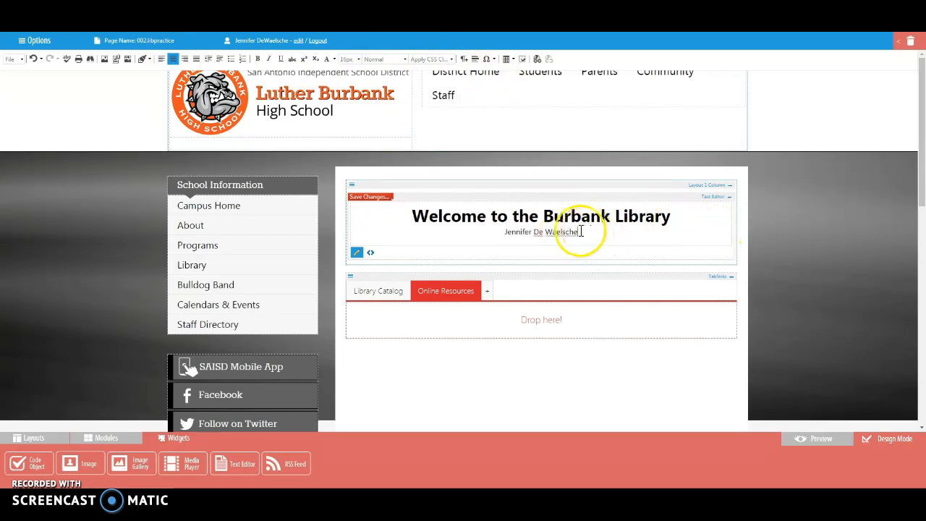
{"action": "left_click_drag", "start_coordinate": [584, 231], "coordinate": [502, 208]}
{"action": "left_click", "coordinate": [536, 60]}
{"action": "left_click", "coordinate": [465, 167]}
{"action": "type", "text": "jd"}
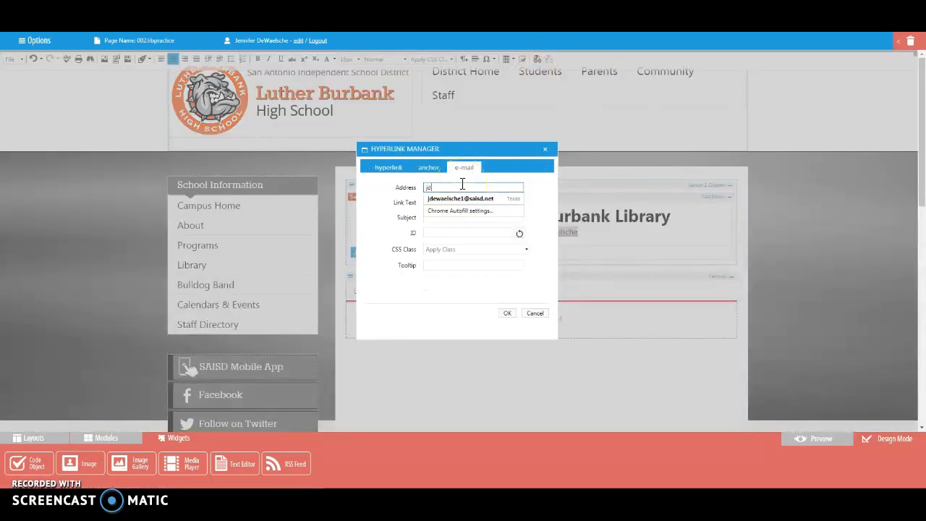
{"action": "left_click", "coordinate": [461, 198]}
{"action": "left_click", "coordinate": [507, 313]}
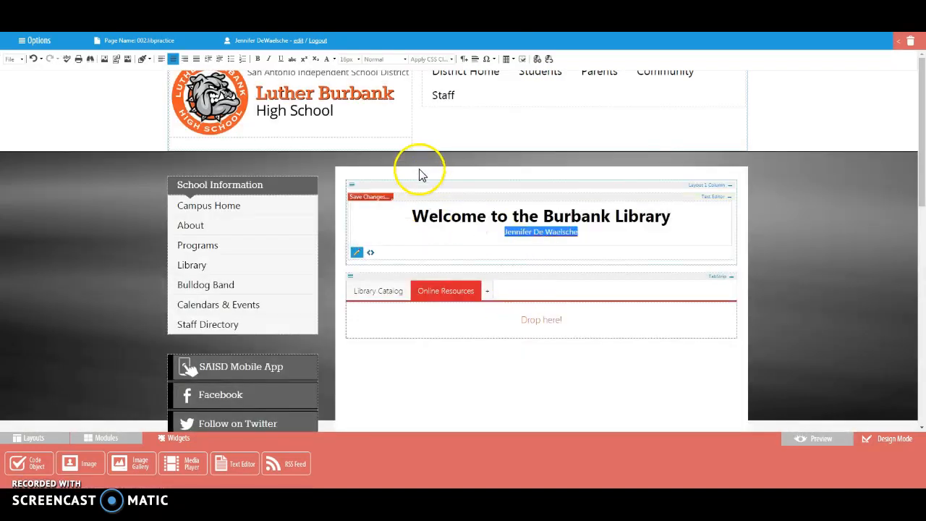
{"action": "left_click", "coordinate": [368, 196]}
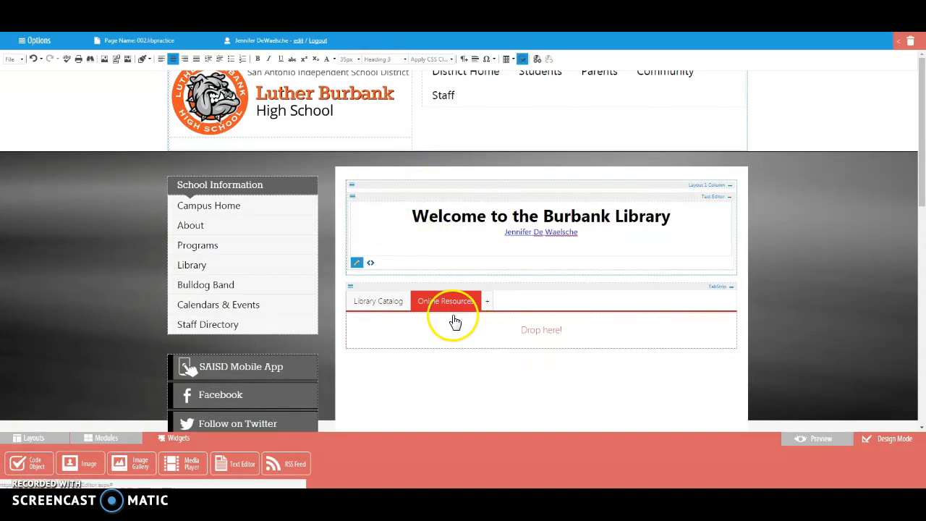
Add a Code Object to the Online Resources tab and copy the Symbaloo embed code from the Website Updates post in the class stream.
{"action": "left_click_drag", "start_coordinate": [27, 462], "coordinate": [459, 337]}
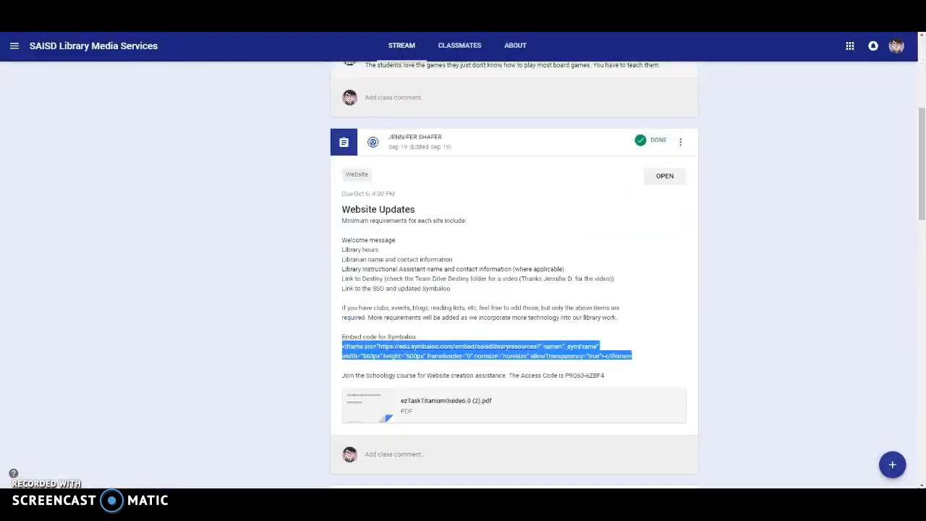
{"action": "left_click", "coordinate": [922, 156]}
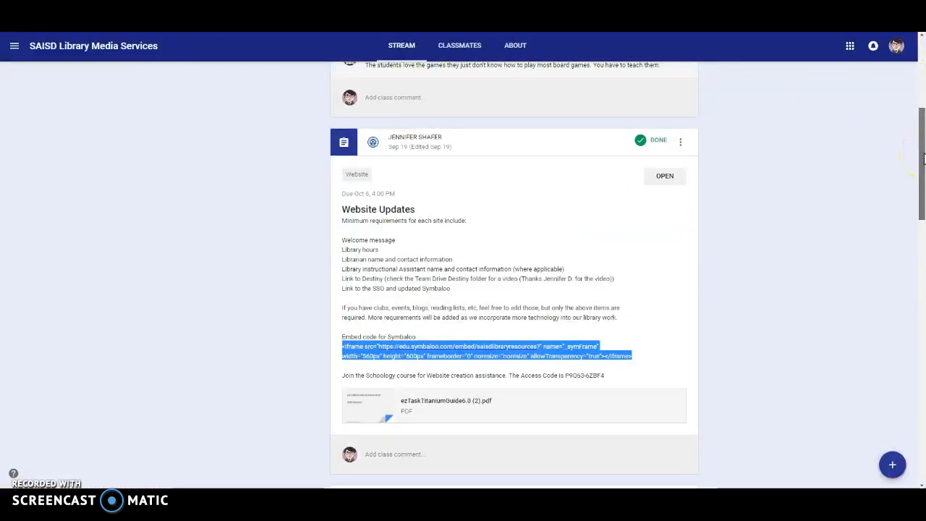
{"action": "left_click_drag", "start_coordinate": [924, 159], "coordinate": [923, 169]}
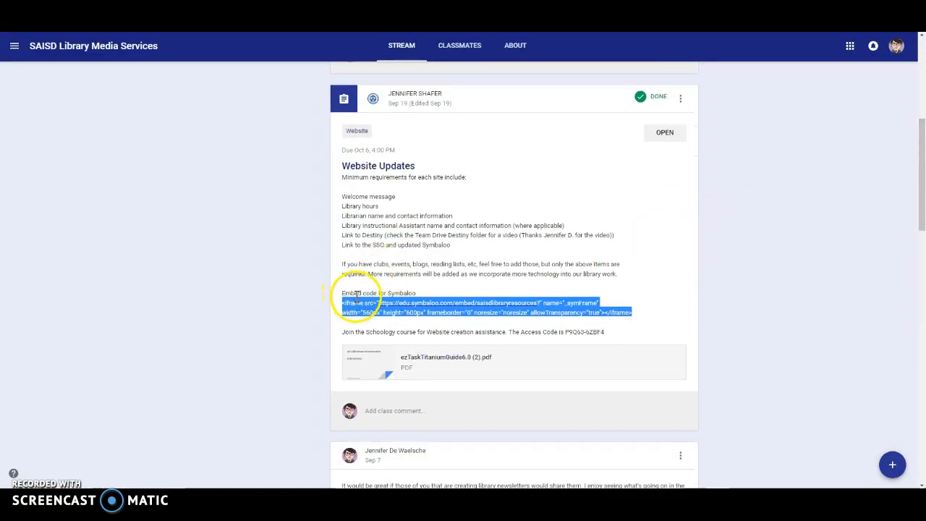
{"action": "left_click", "coordinate": [344, 312]}
{"action": "left_click_drag", "start_coordinate": [344, 304], "coordinate": [634, 318]}
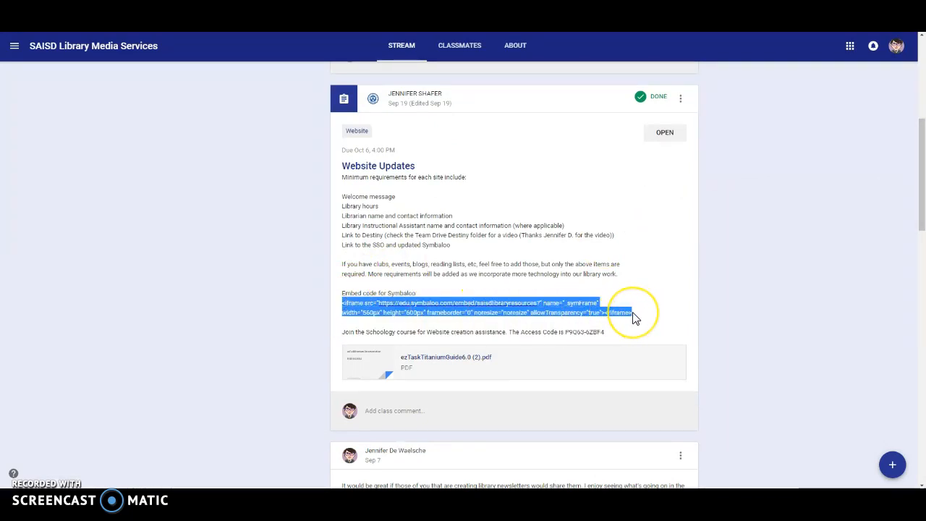
Return to the page editor and insert the copied Symbaloo code into the Online Resources tab's Code Object.
{"action": "left_click", "coordinate": [543, 15]}
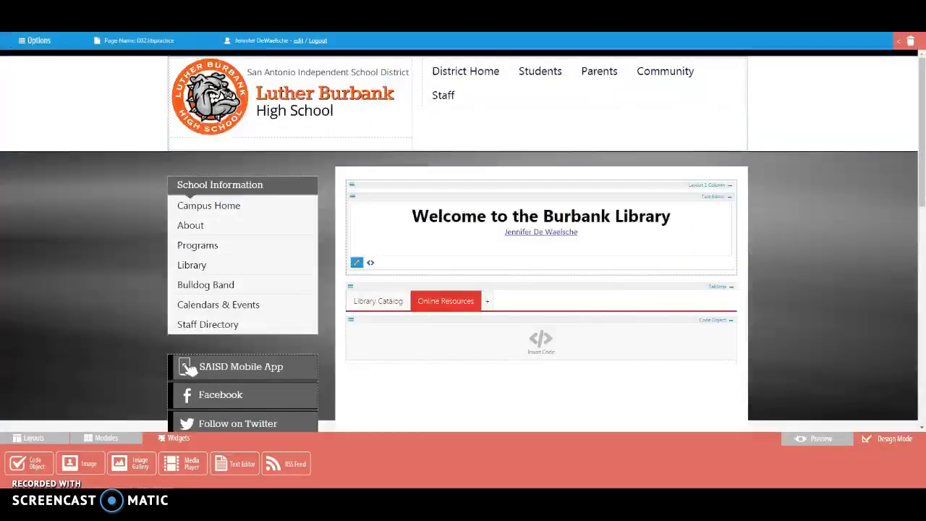
{"action": "left_click", "coordinate": [477, 262]}
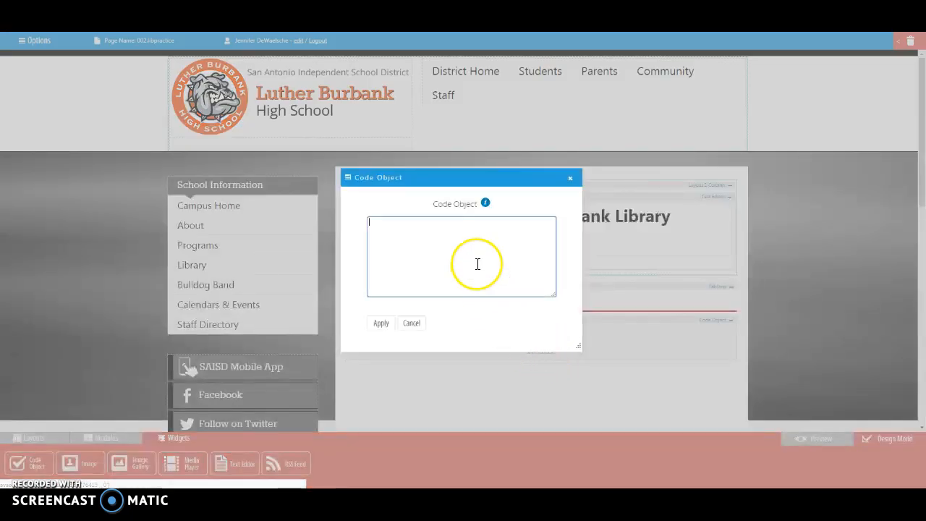
{"action": "type", "text": "<iframe src=\"https://edu.symbaloo.com/embed/saisdlibraryresources\" name=\"_symFrame\" width=\"560px\" height=\"600px\" frameborder=\"0\" noresize=\"noresize\" allowTransparency=\"true\"></iframe>"}
{"action": "left_click", "coordinate": [381, 323]}
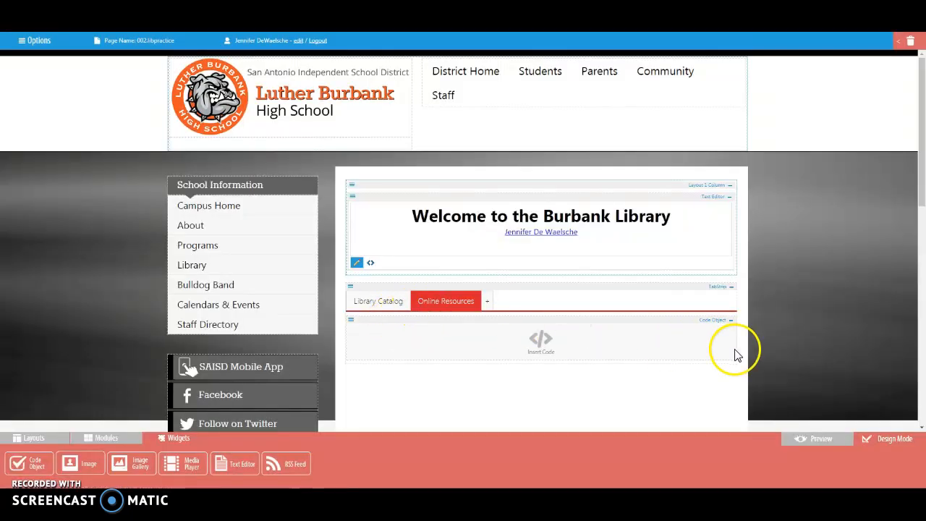
Preview the page and check the content of the Online Resources and Library Catalog tabs.
{"action": "left_click", "coordinate": [823, 439]}
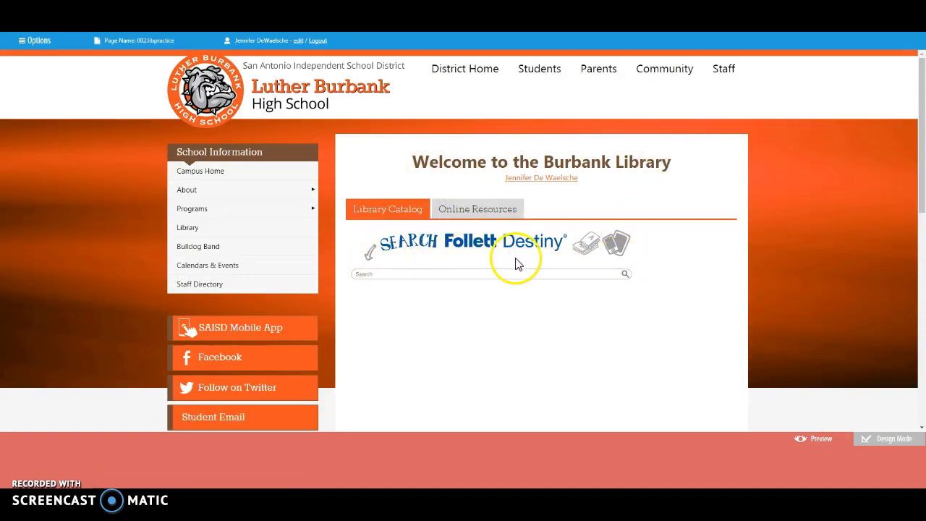
{"action": "left_click", "coordinate": [480, 209]}
{"action": "mouse_move", "coordinate": [922, 190]}
{"action": "left_mouse_down"}
{"action": "mouse_move", "coordinate": [921, 250]}
{"action": "mouse_move", "coordinate": [923, 177]}
{"action": "mouse_move", "coordinate": [924, 315]}
{"action": "mouse_move", "coordinate": [916, 176]}
{"action": "left_mouse_up"}
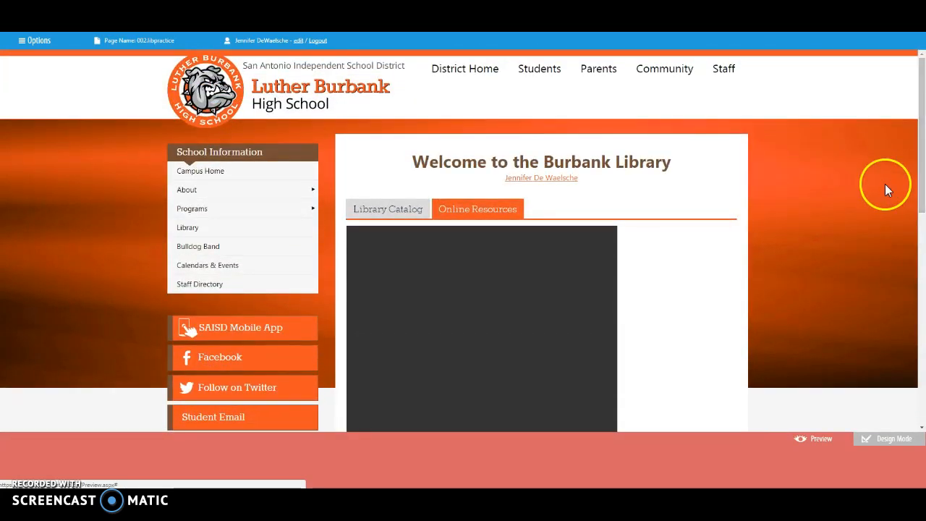
{"action": "left_click", "coordinate": [369, 216]}
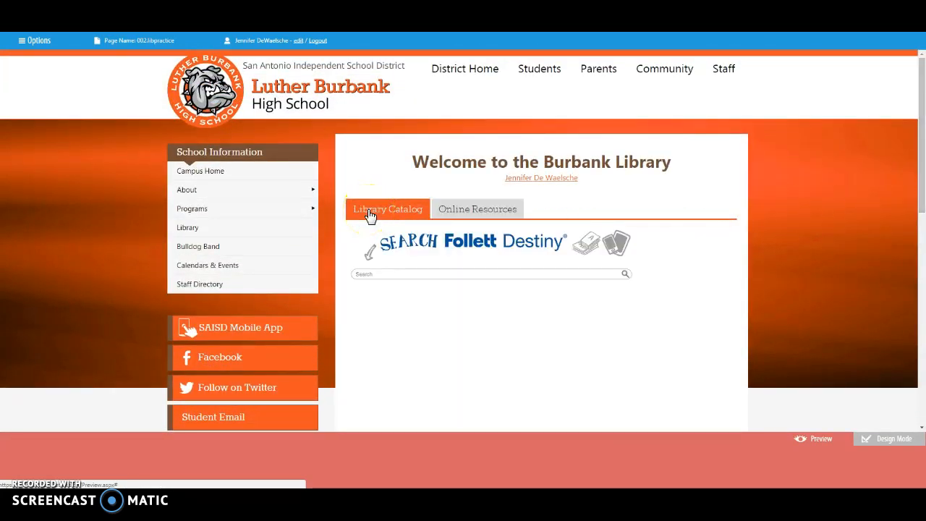